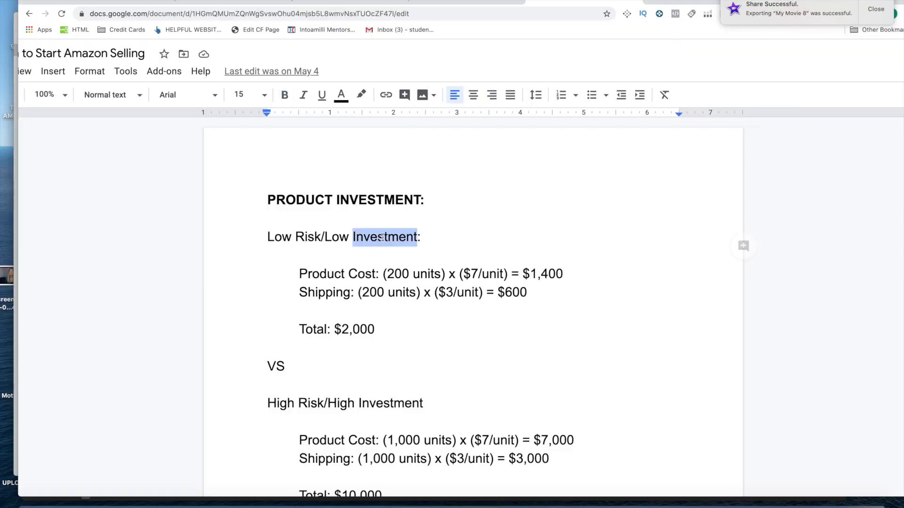
Step: Highlight the Low Risk/Low Investment line, then bring the $12,245 and $2,945 risk totals into view
{"action": "triple_click", "coordinate": [382, 237]}
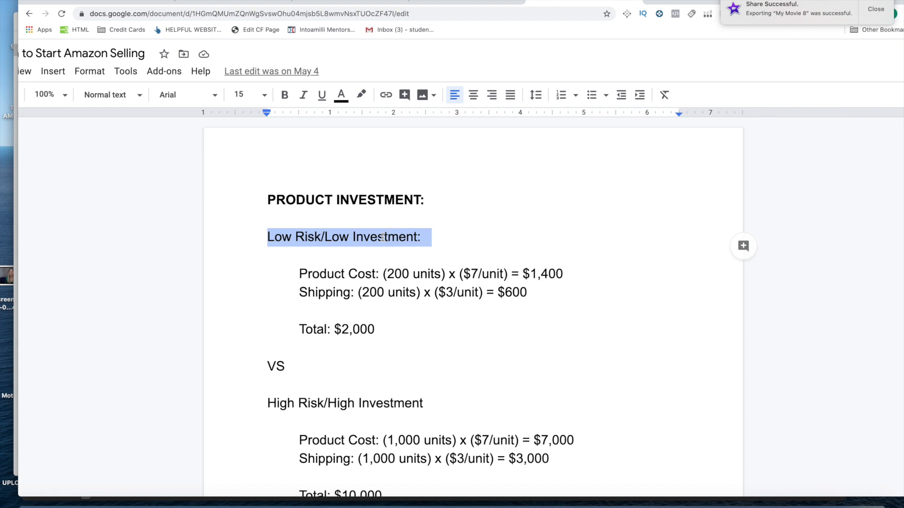
{"action": "left_click", "coordinate": [390, 267]}
{"action": "scroll", "coordinate": [389, 264], "scroll_direction": "down", "scroll_amount": 5}
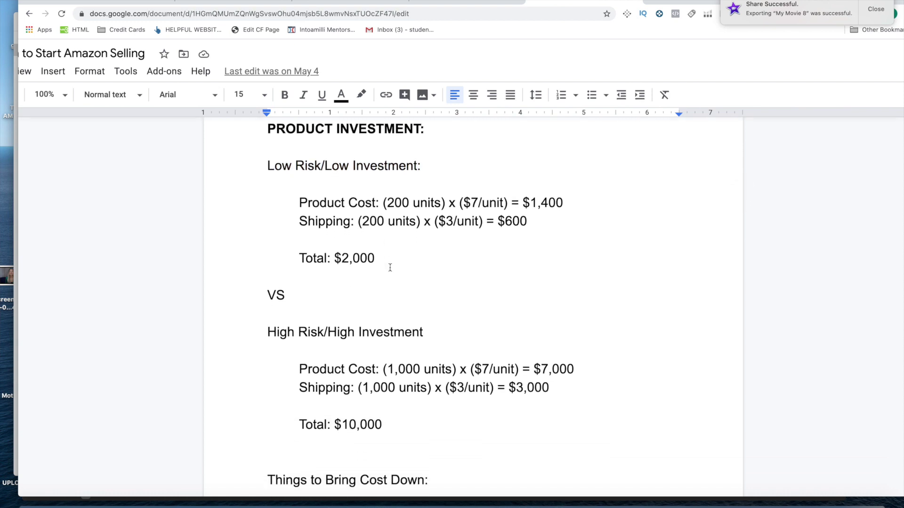
{"action": "scroll", "coordinate": [306, 172], "scroll_direction": "up", "scroll_amount": 3}
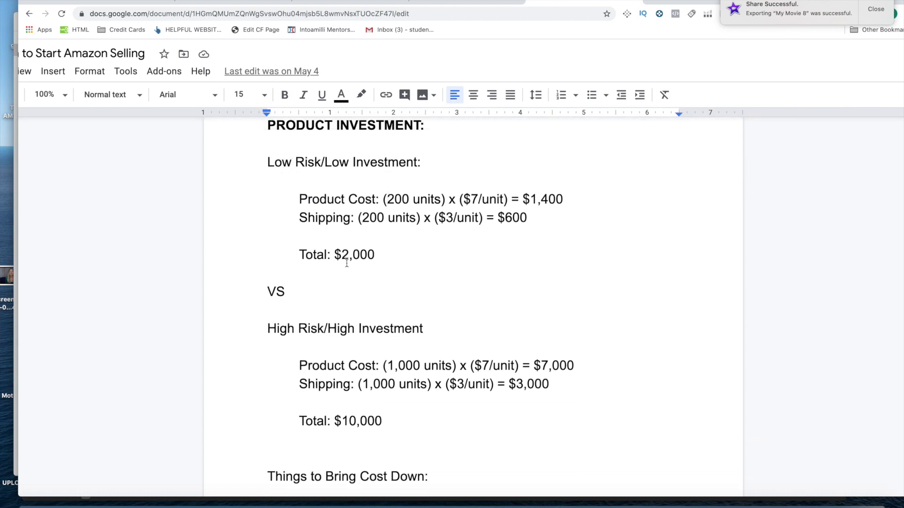
{"action": "scroll", "coordinate": [354, 417], "scroll_direction": "down", "scroll_amount": 15}
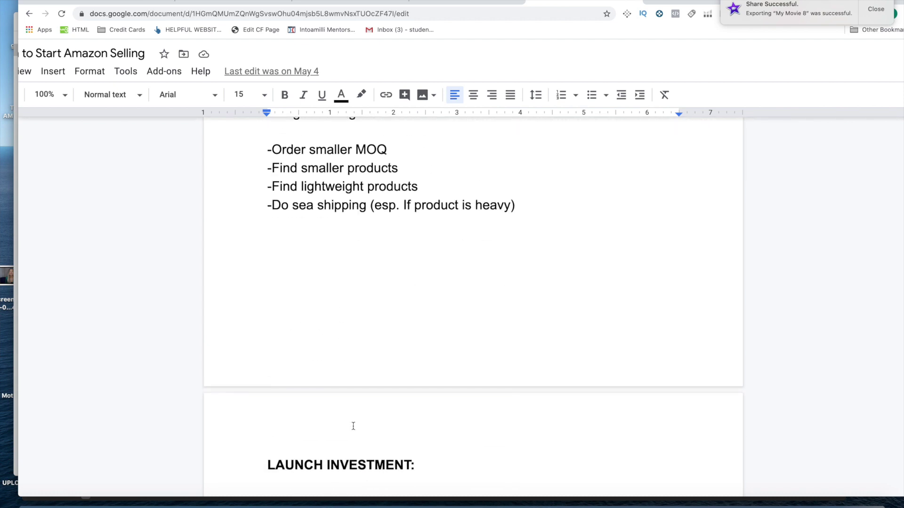
{"action": "scroll", "coordinate": [353, 426], "scroll_direction": "down", "scroll_amount": 15}
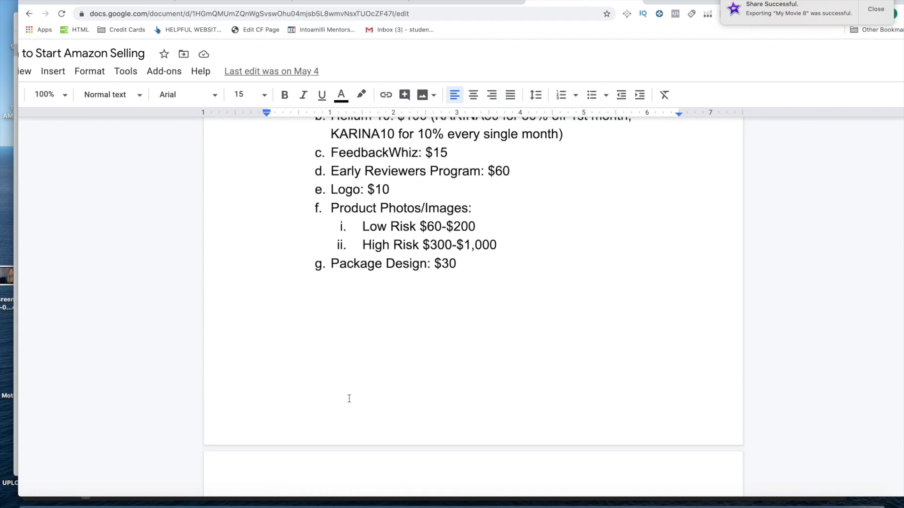
{"action": "scroll", "coordinate": [349, 399], "scroll_direction": "up", "scroll_amount": 5}
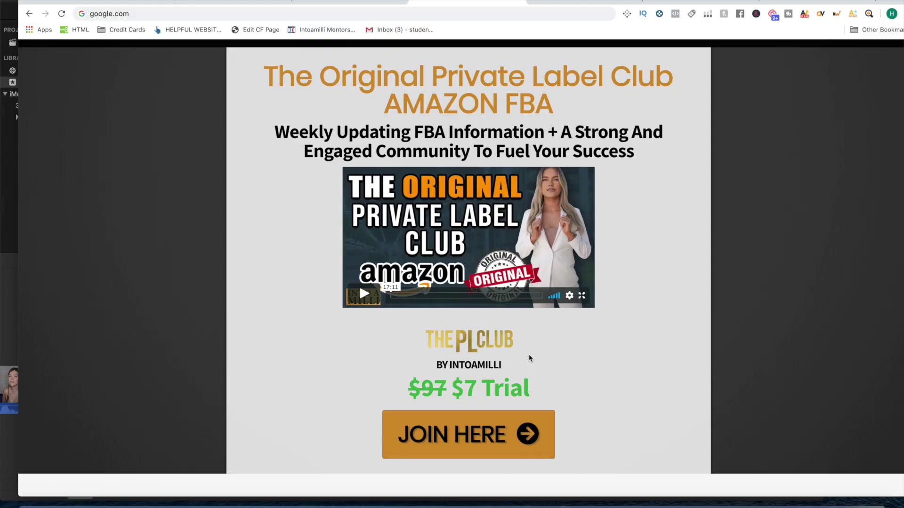
Step: Zoom and scroll the PL Club page to the Educational Program lessons under What's Currently in the Club?
{"action": "key", "text": "super+plus"}
{"action": "key", "text": "super+plus"}
{"action": "key", "text": "super+plus"}
{"action": "key", "text": "super+0"}
{"action": "scroll", "coordinate": [529, 357], "scroll_direction": "down", "scroll_amount": 15}
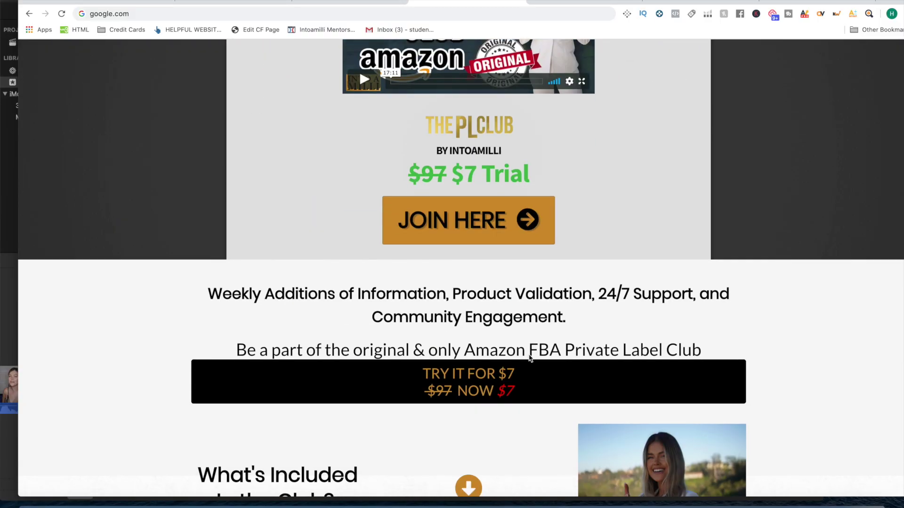
{"action": "key", "text": "super+plus"}
{"action": "key", "text": "super+plus"}
{"action": "key", "text": "super+plus"}
{"action": "key", "text": "super+0"}
{"action": "scroll", "coordinate": [529, 358], "scroll_direction": "down", "scroll_amount": 10}
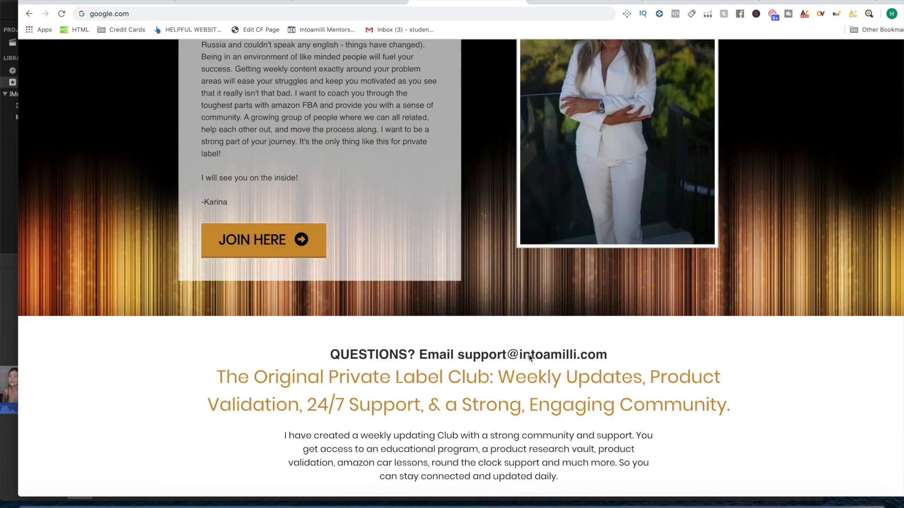
{"action": "key", "text": "super+plus"}
{"action": "key", "text": "super+plus"}
{"action": "key", "text": "super+plus"}
{"action": "scroll", "coordinate": [529, 358], "scroll_direction": "up", "scroll_amount": 1}
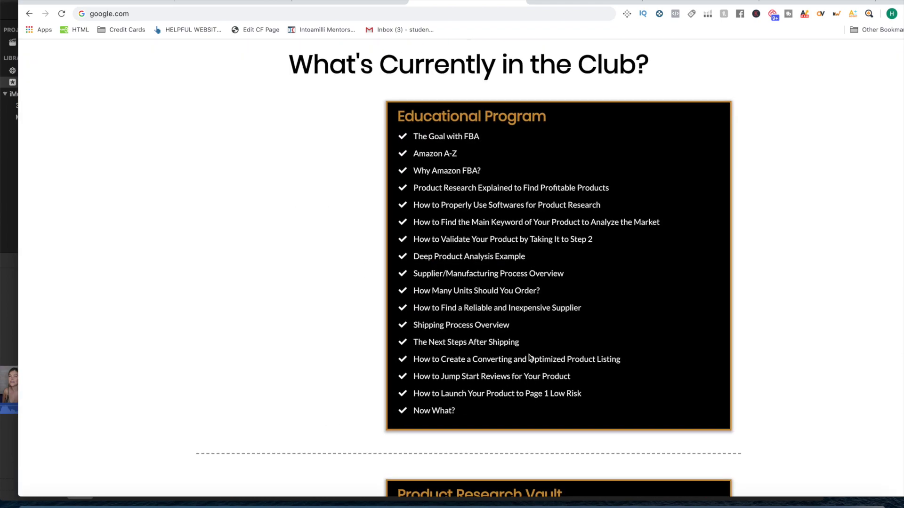
{"action": "key", "text": "super+plus"}
{"action": "key", "text": "super+plus"}
{"action": "key", "text": "super+plus"}
{"action": "scroll", "coordinate": [529, 358], "scroll_direction": "up", "scroll_amount": 3}
{"action": "scroll", "coordinate": [529, 358], "scroll_direction": "down", "scroll_amount": 4}
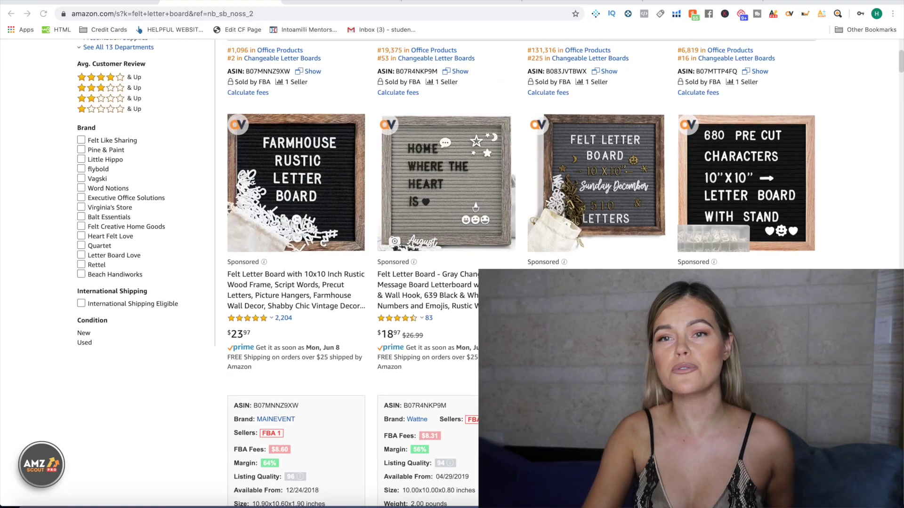
Step: Run Helium 10 Xray on the felt letter board results (search volume 11,033)
{"action": "scroll", "coordinate": [676, 196], "scroll_direction": "up", "scroll_amount": 1}
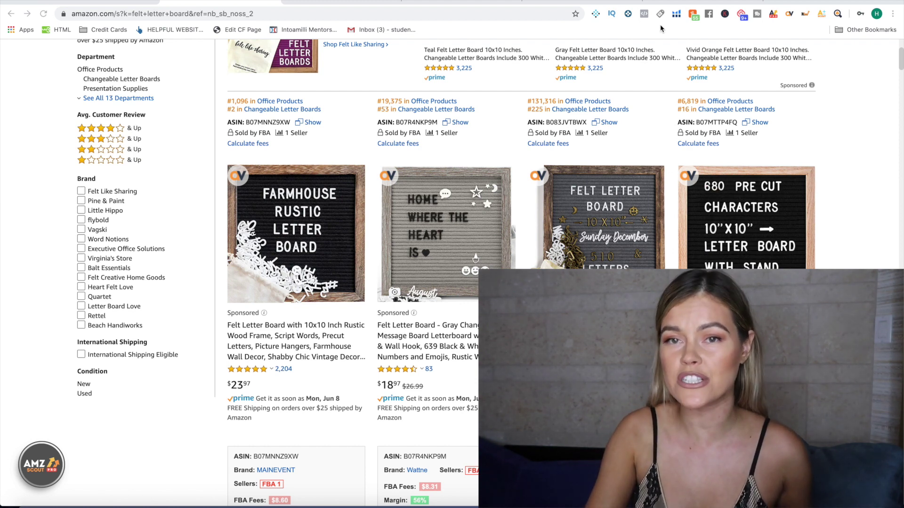
{"action": "left_click", "coordinate": [676, 14]}
{"action": "left_click", "coordinate": [611, 70]}
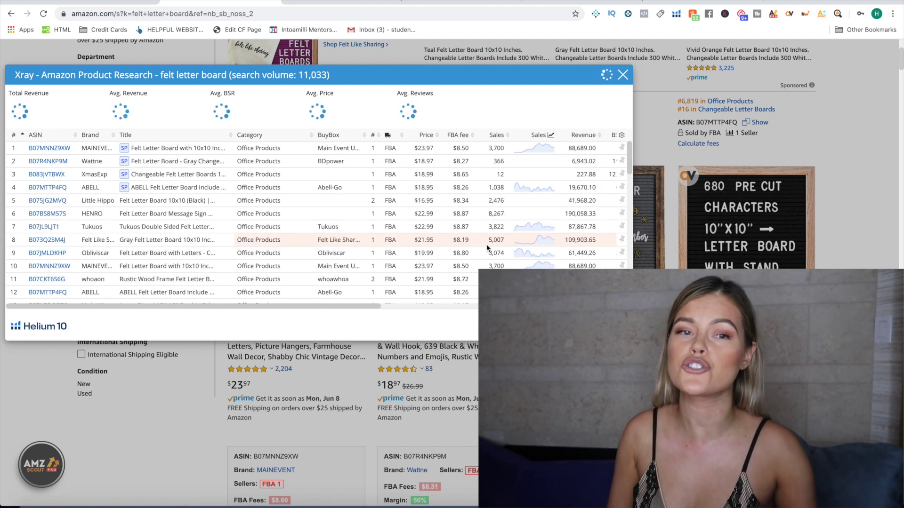
Step: Scroll the felt letter board Xray table right to review BSR, reviews and dimensions
{"action": "scroll", "coordinate": [508, 160], "scroll_direction": "right", "scroll_amount": 3}
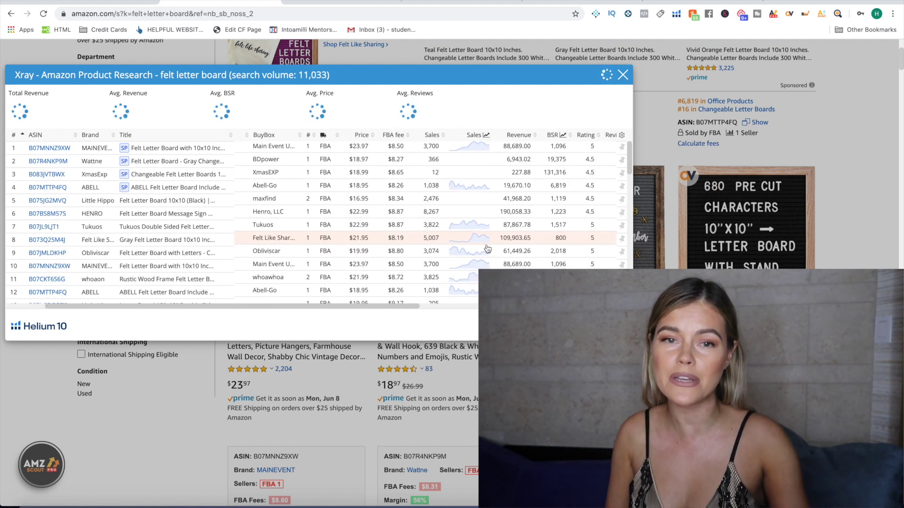
{"action": "scroll", "coordinate": [503, 264], "scroll_direction": "right", "scroll_amount": 3}
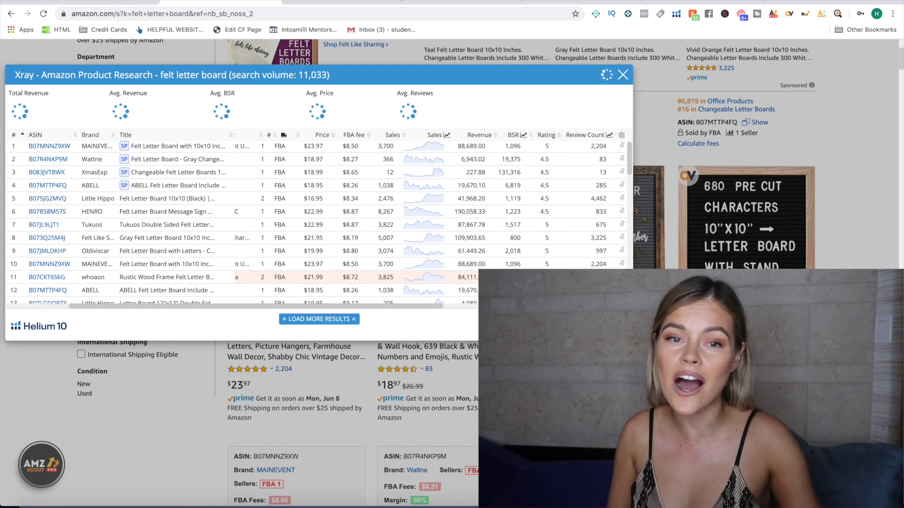
{"action": "scroll", "coordinate": [409, 275], "scroll_direction": "right", "scroll_amount": 2}
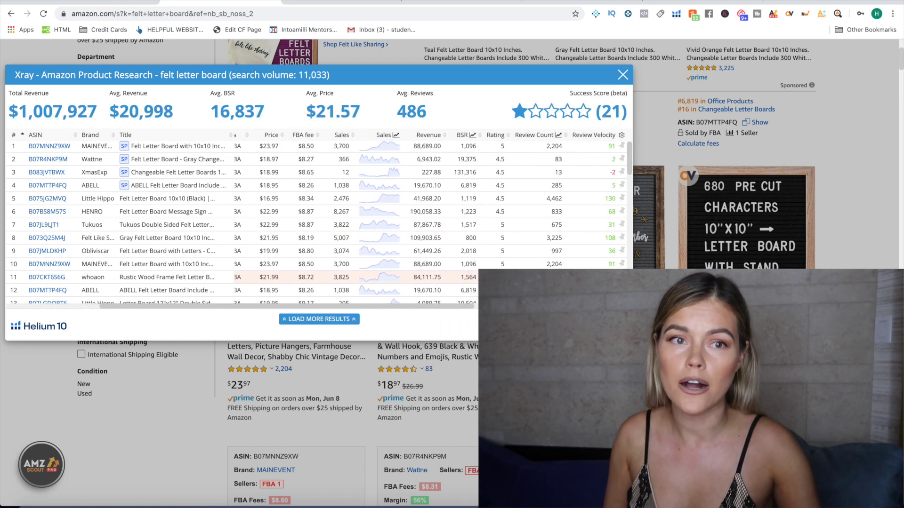
{"action": "scroll", "coordinate": [408, 173], "scroll_direction": "right", "scroll_amount": 2}
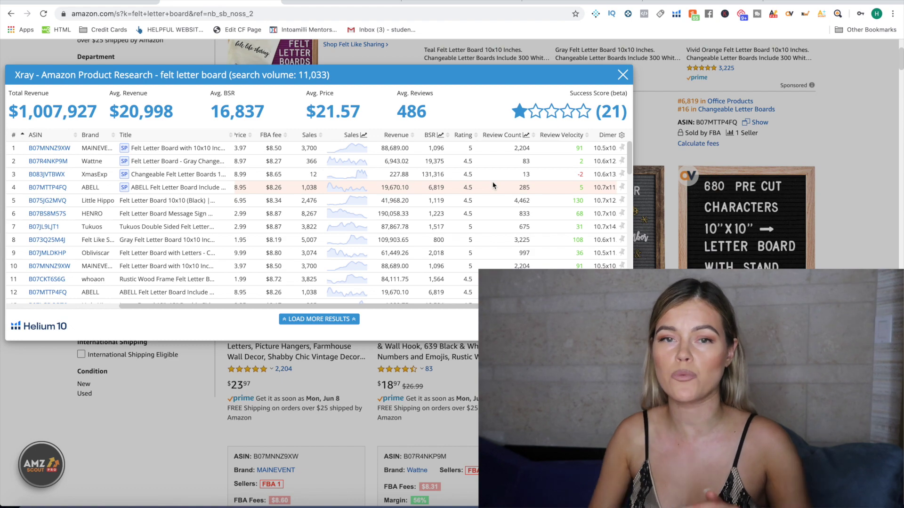
Step: Close the felt letter board Xray panel and scroll through the Amazon results
{"action": "left_click", "coordinate": [623, 74]}
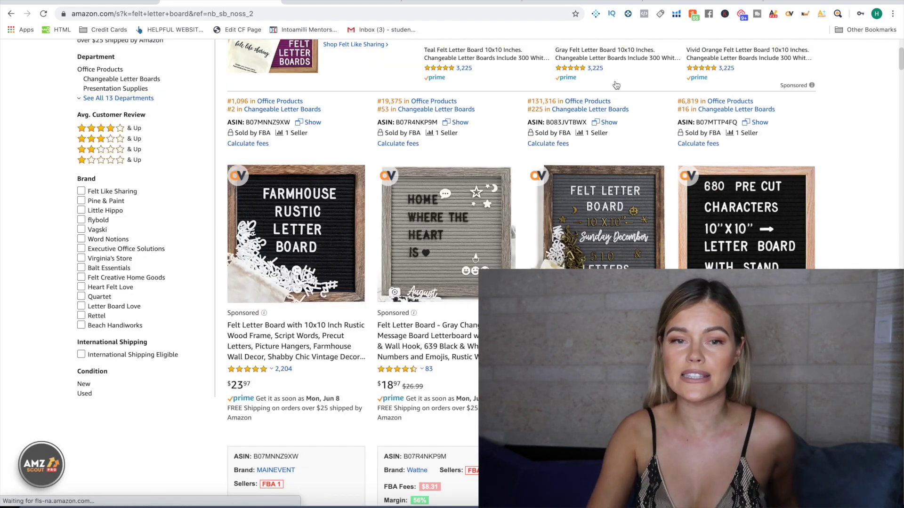
{"action": "scroll", "coordinate": [616, 85], "scroll_direction": "down", "scroll_amount": 20}
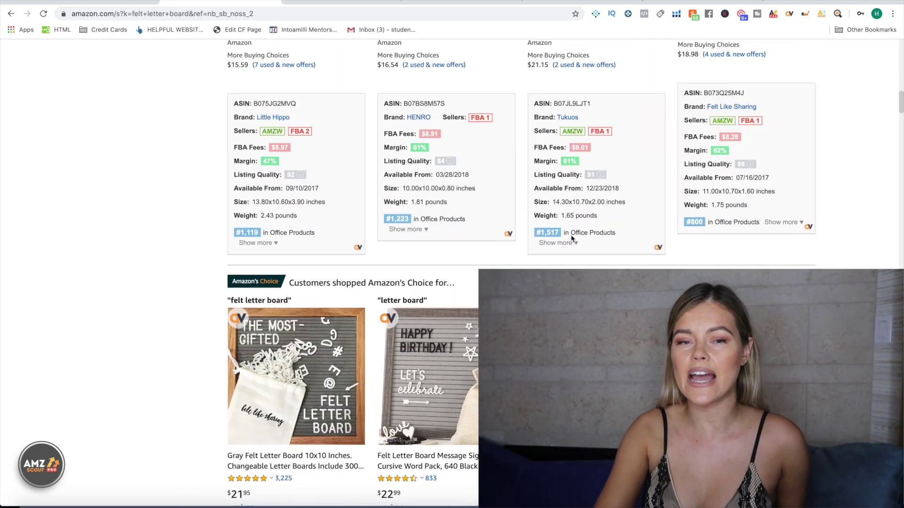
{"action": "scroll", "coordinate": [571, 238], "scroll_direction": "down", "scroll_amount": 2}
{"action": "scroll", "coordinate": [571, 238], "scroll_direction": "up", "scroll_amount": 1}
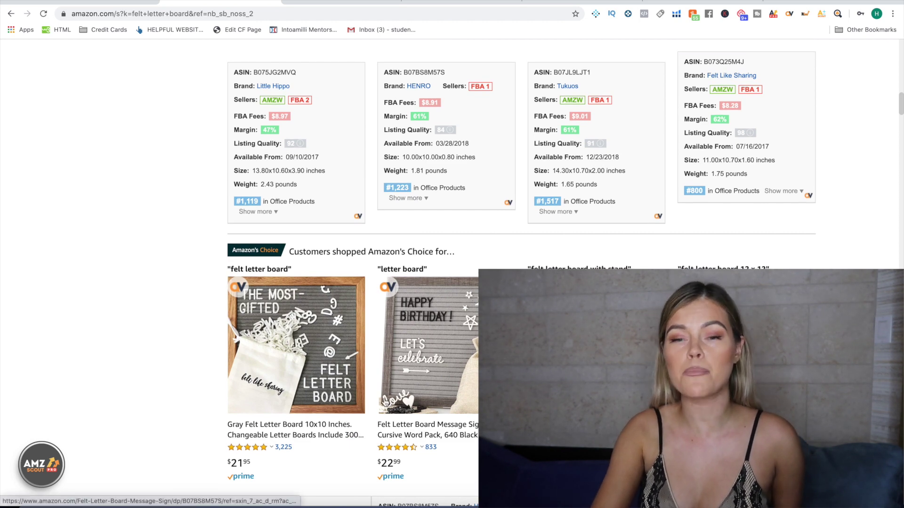
{"action": "mouse_move", "coordinate": [379, 400]}
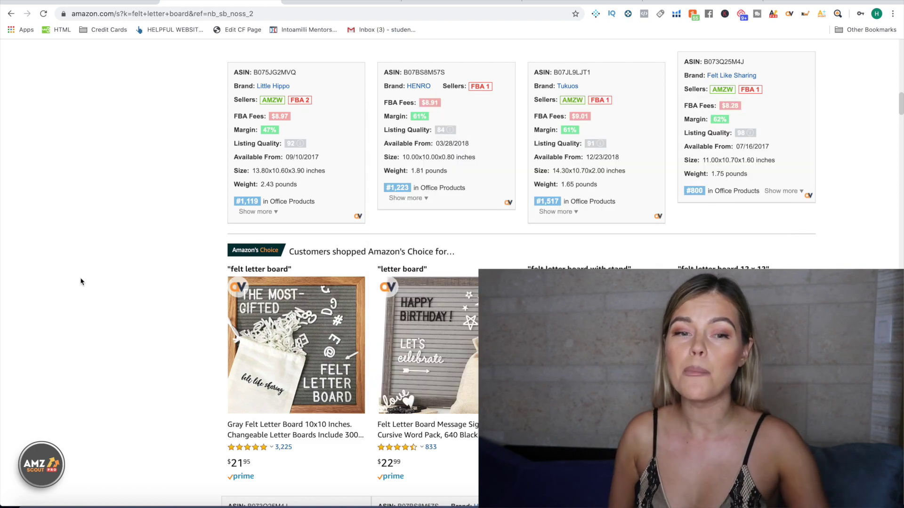
Step: Browse the baby blanket results while the Xray panel loads at search volume 49,482
{"action": "scroll", "coordinate": [80, 278], "scroll_direction": "down", "scroll_amount": 3}
{"action": "scroll", "coordinate": [80, 278], "scroll_direction": "down", "scroll_amount": 4}
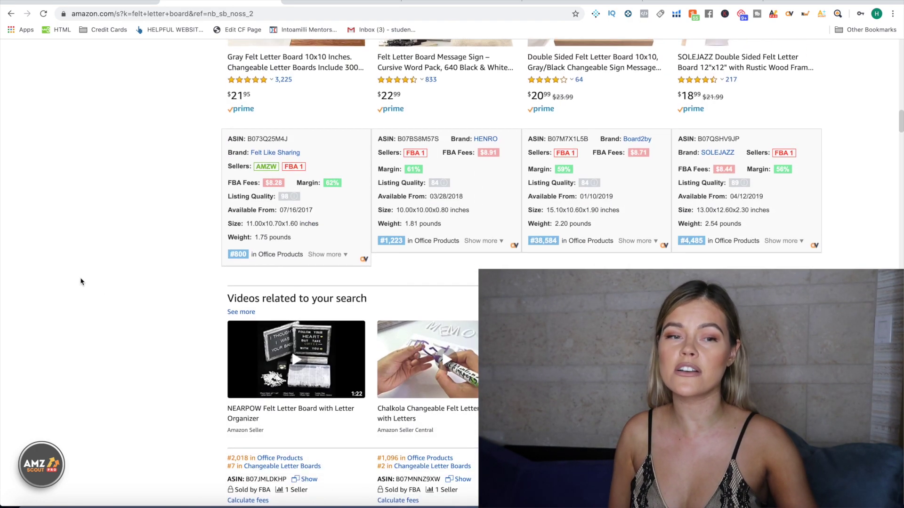
{"action": "scroll", "coordinate": [80, 278], "scroll_direction": "up", "scroll_amount": 10}
{"action": "scroll", "coordinate": [81, 281], "scroll_direction": "up", "scroll_amount": 1}
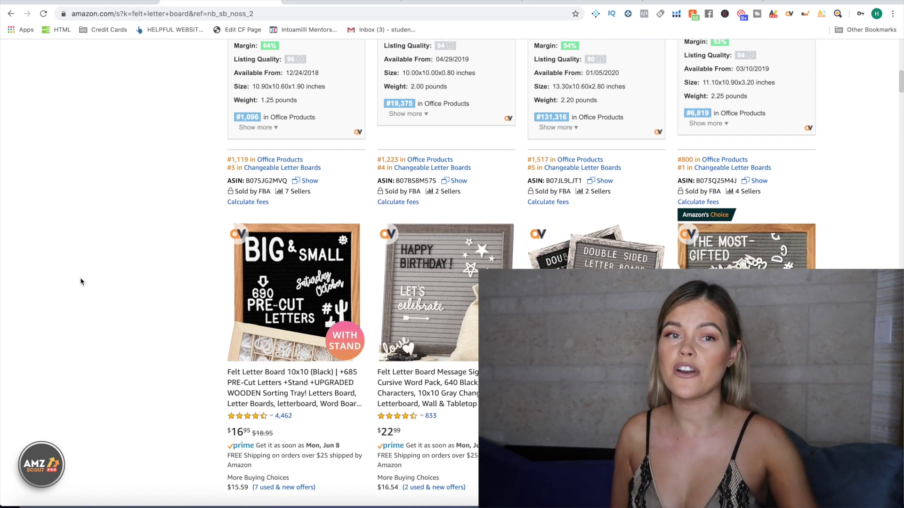
{"action": "scroll", "coordinate": [80, 281], "scroll_direction": "up", "scroll_amount": 8}
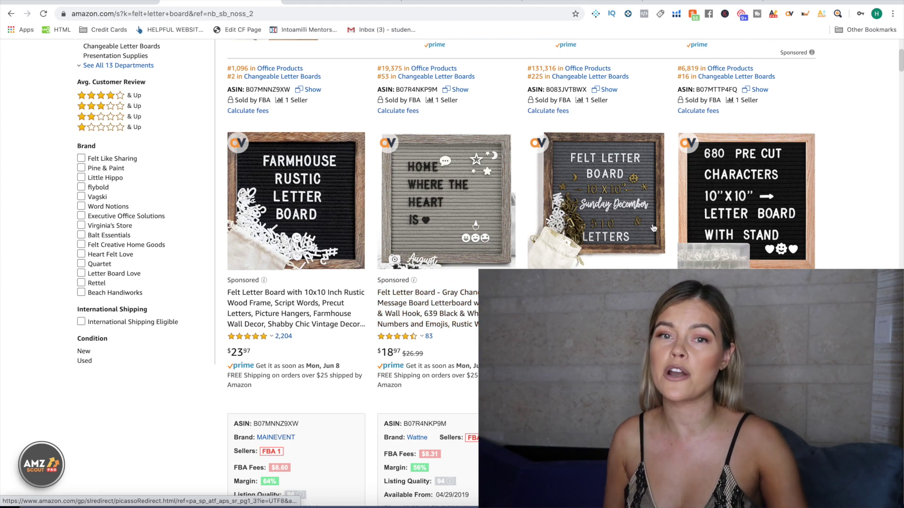
{"action": "mouse_move", "coordinate": [677, 188]}
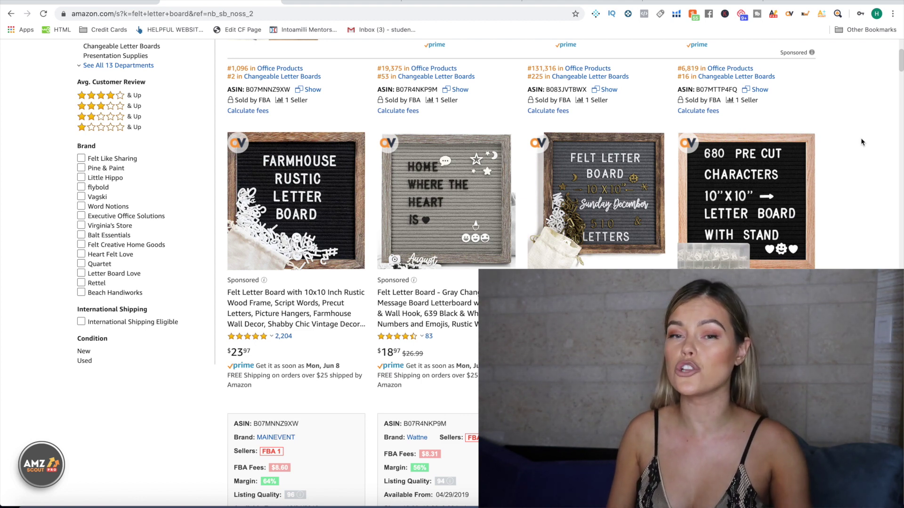
{"action": "scroll", "coordinate": [861, 138], "scroll_direction": "down", "scroll_amount": 8}
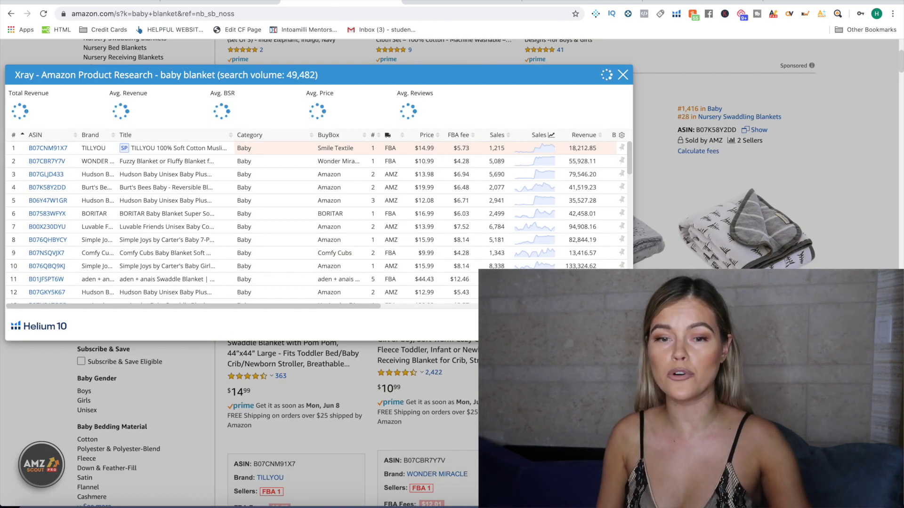
Step: Review the baby blanket Xray totals: $1,867,583 revenue, $16.30 average price, success score 19
{"action": "scroll", "coordinate": [744, 156], "scroll_direction": "down", "scroll_amount": 4}
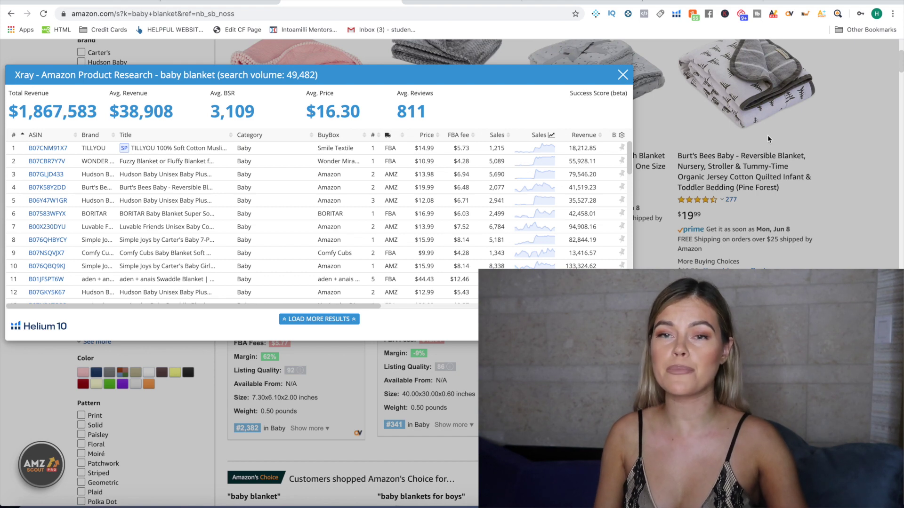
{"action": "scroll", "coordinate": [768, 134], "scroll_direction": "up", "scroll_amount": 6}
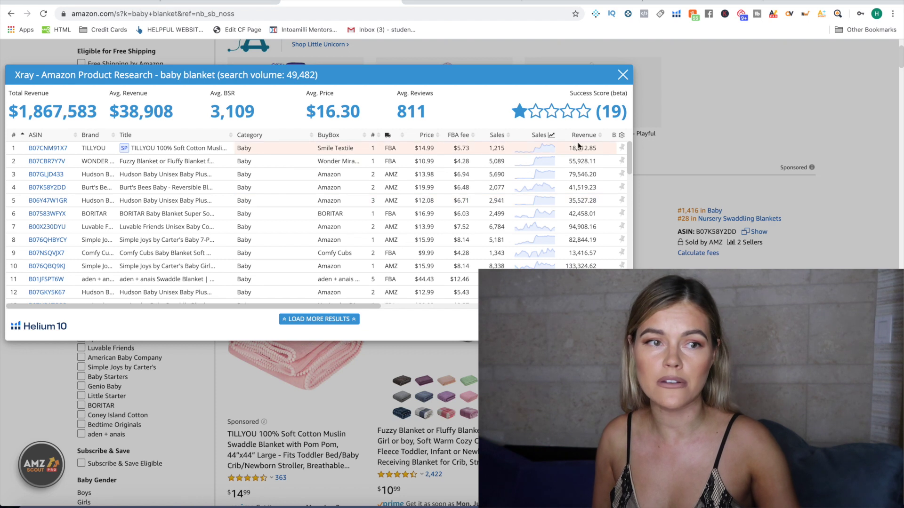
{"action": "scroll", "coordinate": [581, 187], "scroll_direction": "down", "scroll_amount": 1}
{"action": "scroll", "coordinate": [581, 187], "scroll_direction": "down", "scroll_amount": 1}
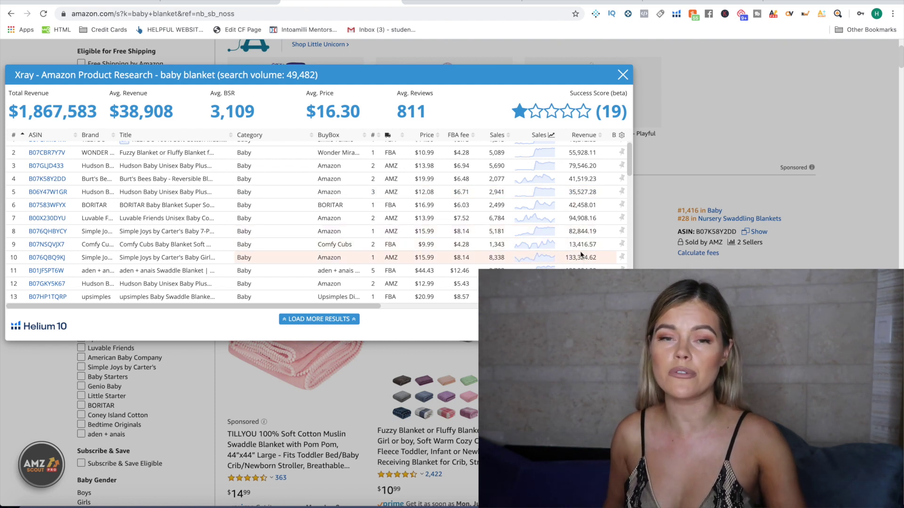
{"action": "mouse_move", "coordinate": [495, 91]}
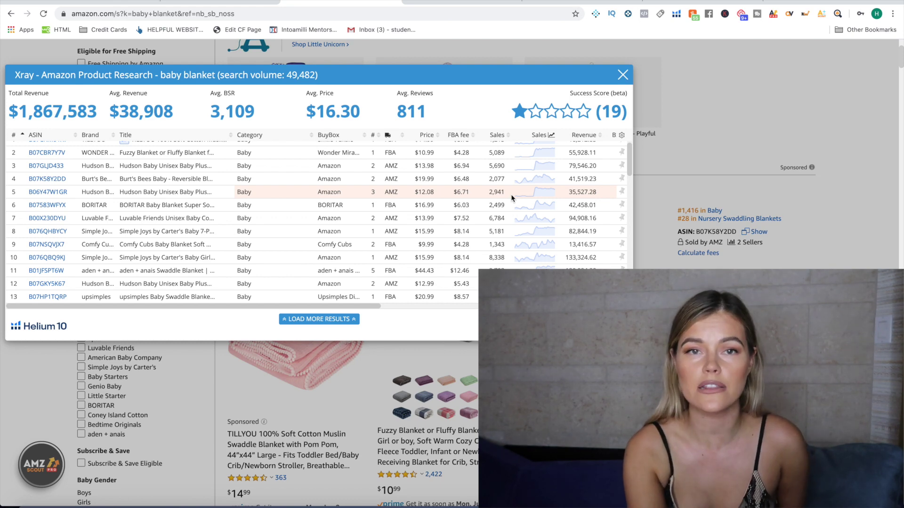
{"action": "left_click", "coordinate": [463, 2]}
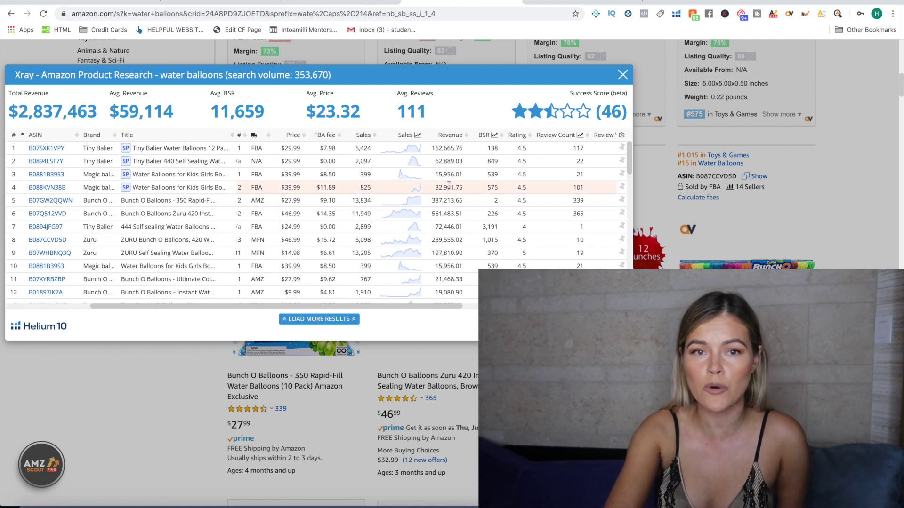
Step: Review the water balloons Xray analysis: $2,837,463 total revenue and success score 46
{"action": "scroll", "coordinate": [466, 245], "scroll_direction": "right", "scroll_amount": 2}
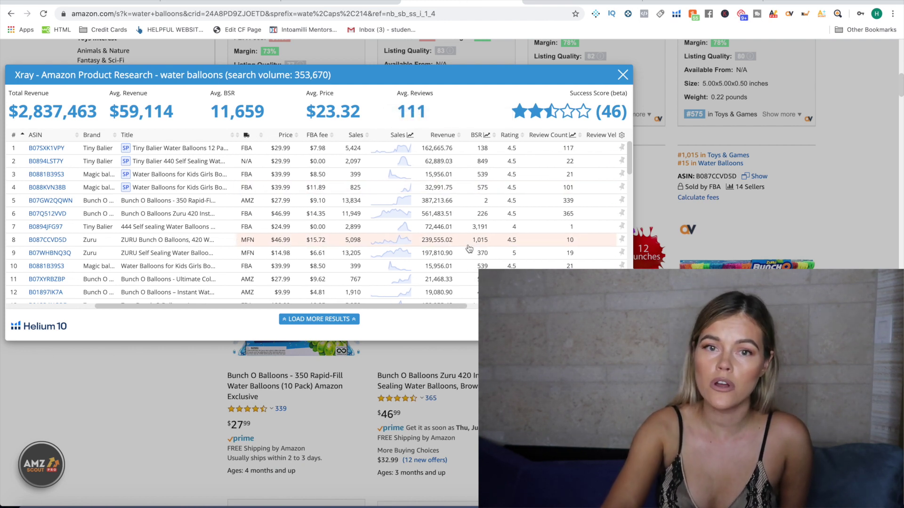
{"action": "scroll", "coordinate": [470, 249], "scroll_direction": "left", "scroll_amount": 1}
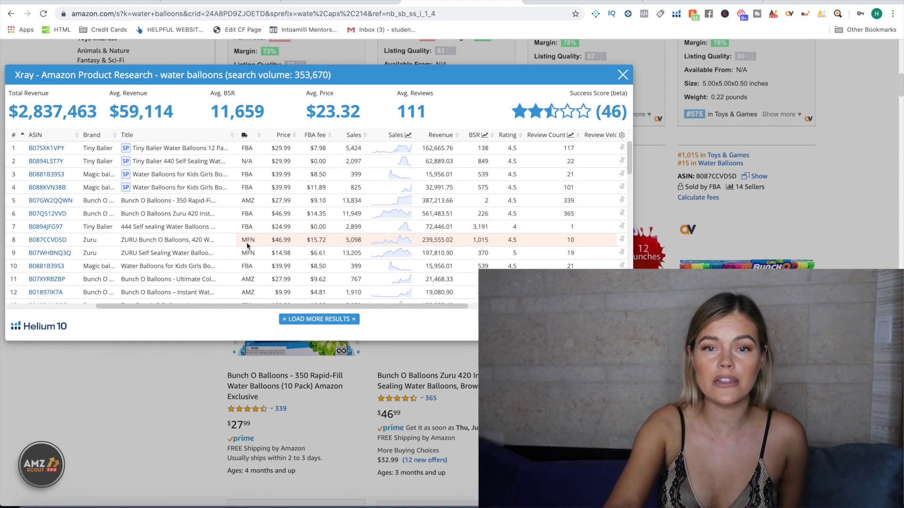
{"action": "scroll", "coordinate": [247, 245], "scroll_direction": "down", "scroll_amount": 3}
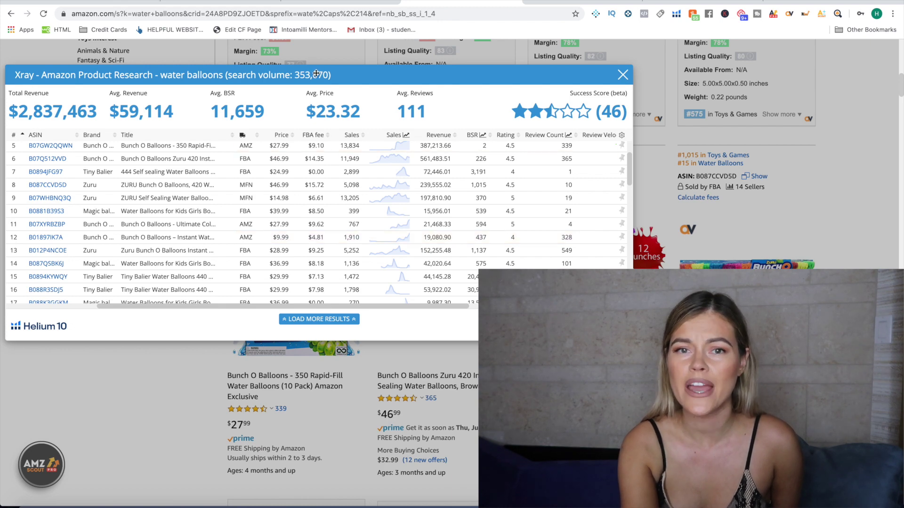
{"action": "mouse_move", "coordinate": [490, 110]}
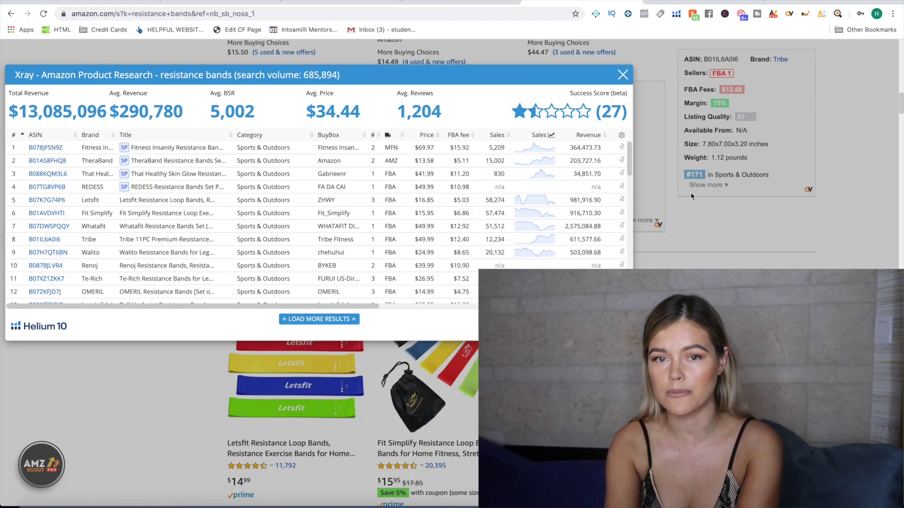
Step: Scroll through the resistance bands Xray analysis, then switch to the aluminum pans search results tab
{"action": "scroll", "coordinate": [689, 259], "scroll_direction": "down", "scroll_amount": 1}
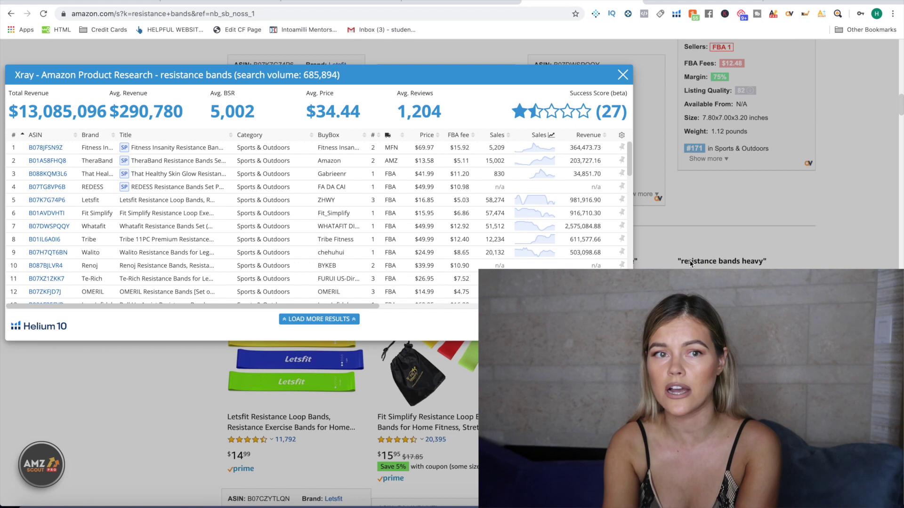
{"action": "scroll", "coordinate": [691, 264], "scroll_direction": "up", "scroll_amount": 1}
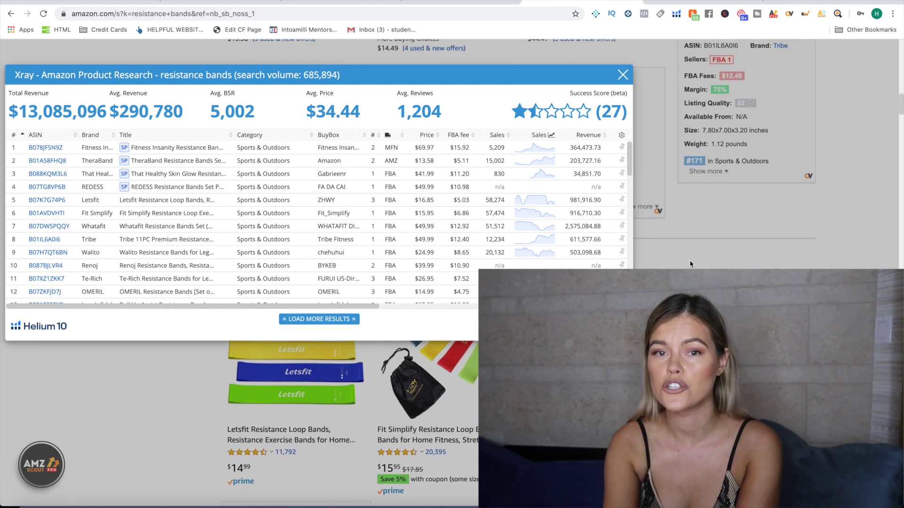
{"action": "scroll", "coordinate": [690, 263], "scroll_direction": "up", "scroll_amount": 1}
{"action": "scroll", "coordinate": [541, 227], "scroll_direction": "right", "scroll_amount": 2}
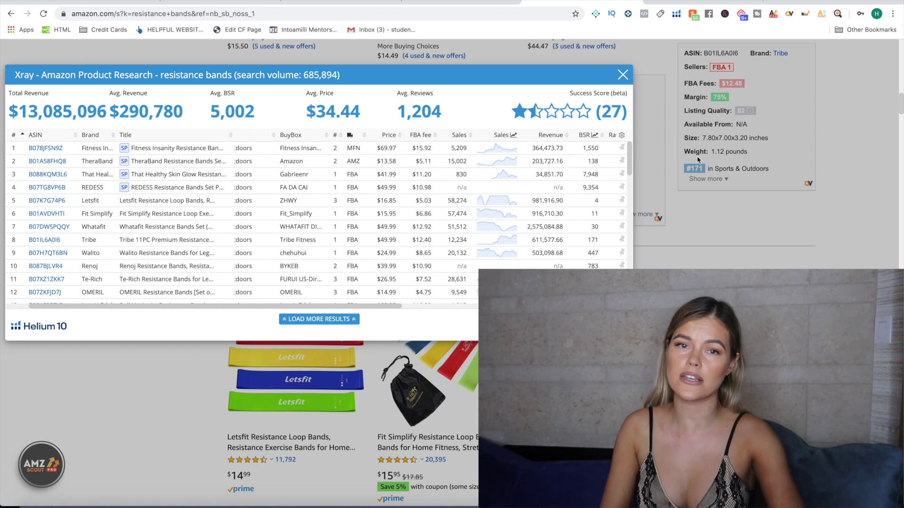
{"action": "scroll", "coordinate": [560, 231], "scroll_direction": "down", "scroll_amount": 2}
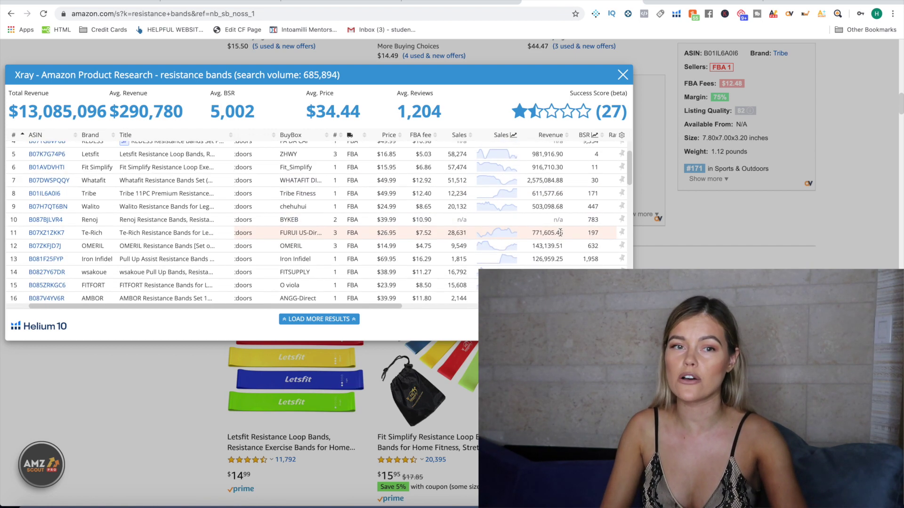
{"action": "scroll", "coordinate": [560, 232], "scroll_direction": "down", "scroll_amount": 1}
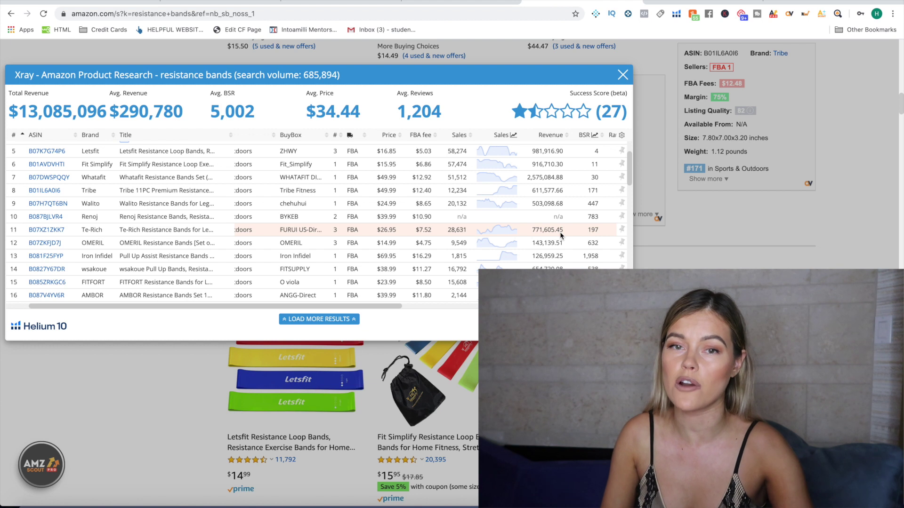
{"action": "scroll", "coordinate": [561, 236], "scroll_direction": "right", "scroll_amount": 5}
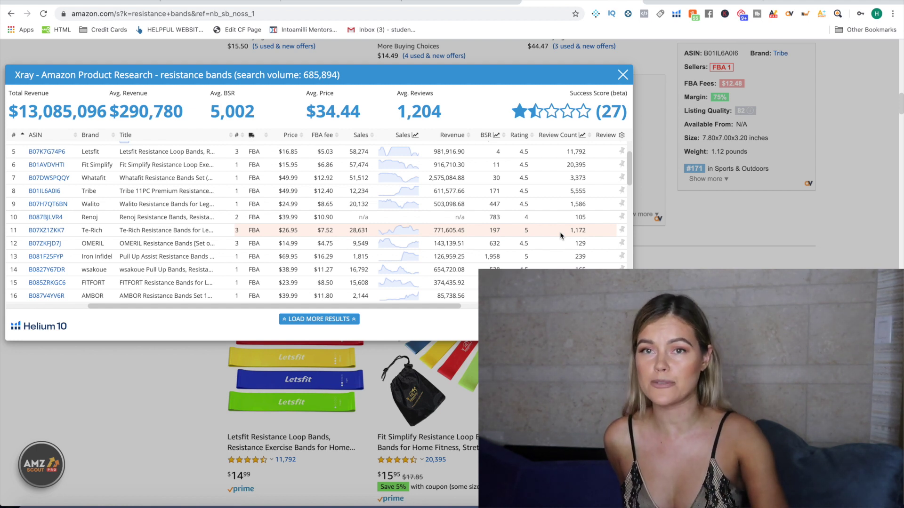
{"action": "left_click", "coordinate": [732, 1]}
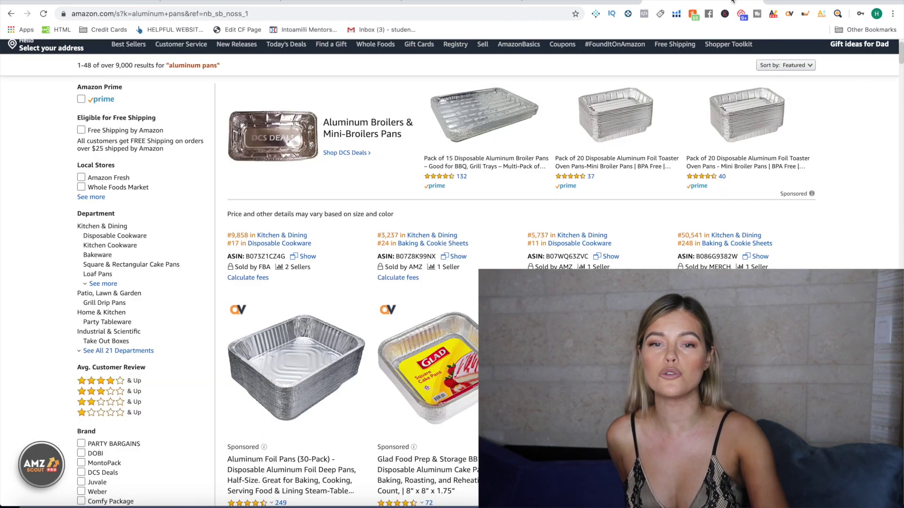
Step: Run Helium 10 Xray on the aluminum pans results: search volume 20,700, success score 33
{"action": "scroll", "coordinate": [452, 282], "scroll_direction": "down", "scroll_amount": 10}
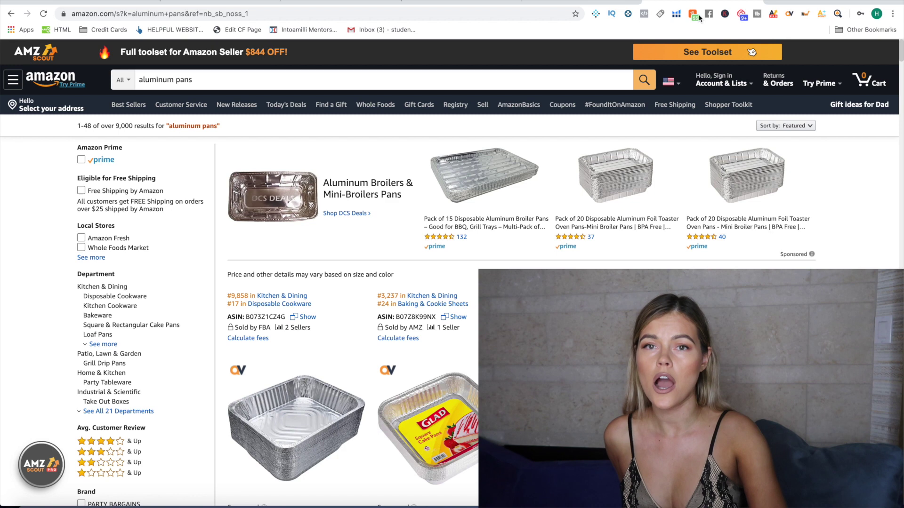
{"action": "left_click", "coordinate": [693, 15]}
{"action": "left_click", "coordinate": [641, 69]}
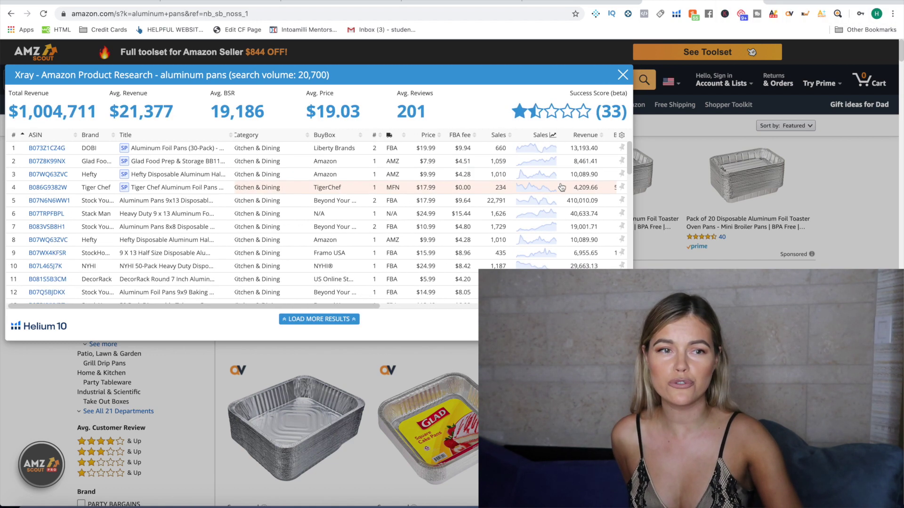
Step: Scroll the aluminum pans Xray table to show review counts ranging from 9 to 955
{"action": "scroll", "coordinate": [541, 187], "scroll_direction": "right", "scroll_amount": 3}
{"action": "scroll", "coordinate": [526, 187], "scroll_direction": "down", "scroll_amount": 3}
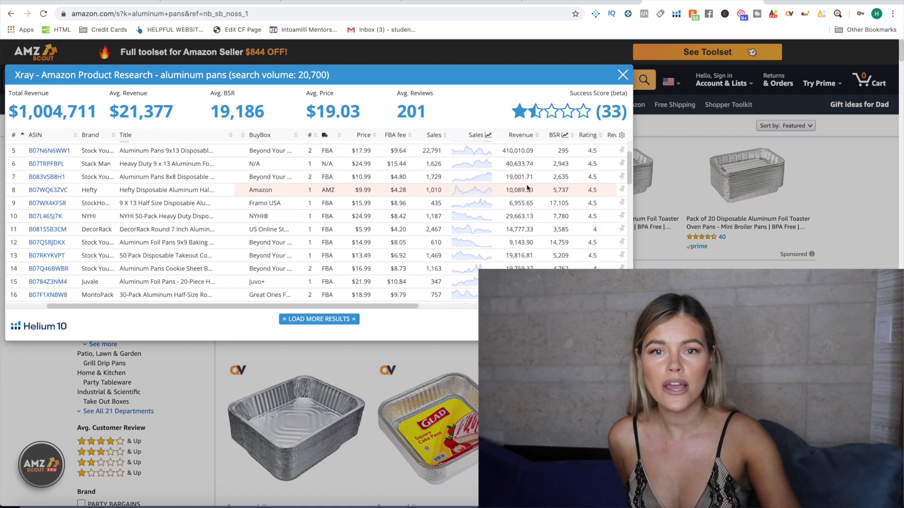
{"action": "scroll", "coordinate": [527, 188], "scroll_direction": "right", "scroll_amount": 3}
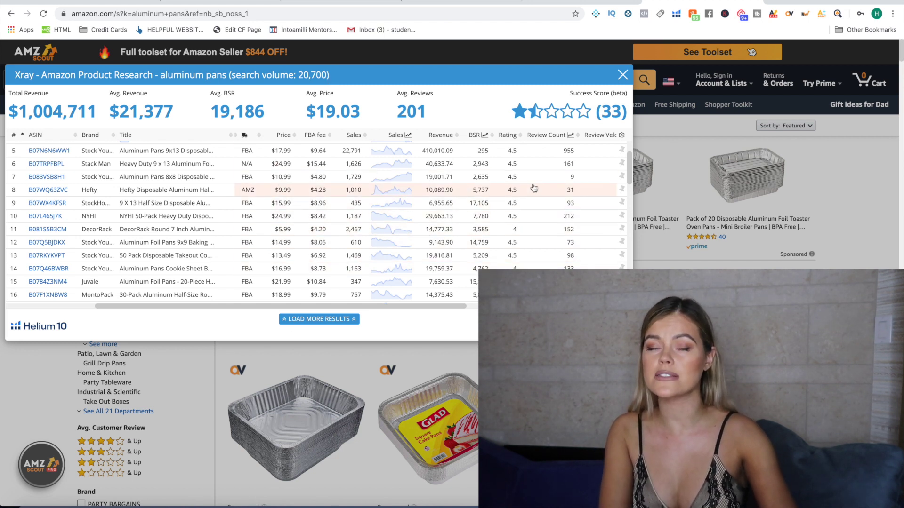
{"action": "mouse_move", "coordinate": [516, 92]}
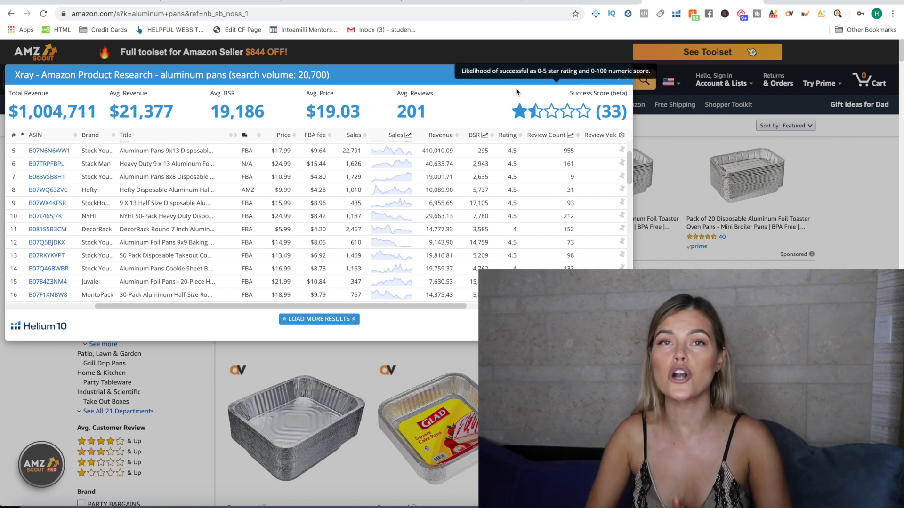